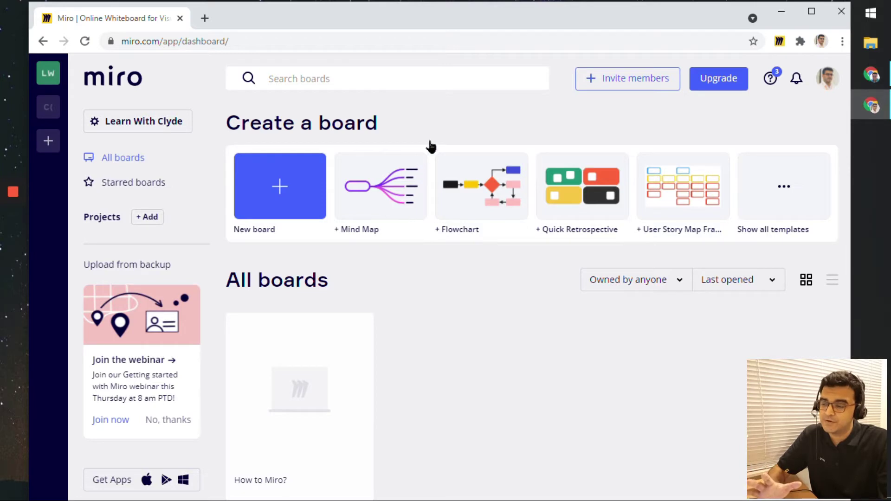
Step: Start a new shared board called Mind Map from the mind map template with its central Problem node
{"action": "left_click", "coordinate": [400, 189]}
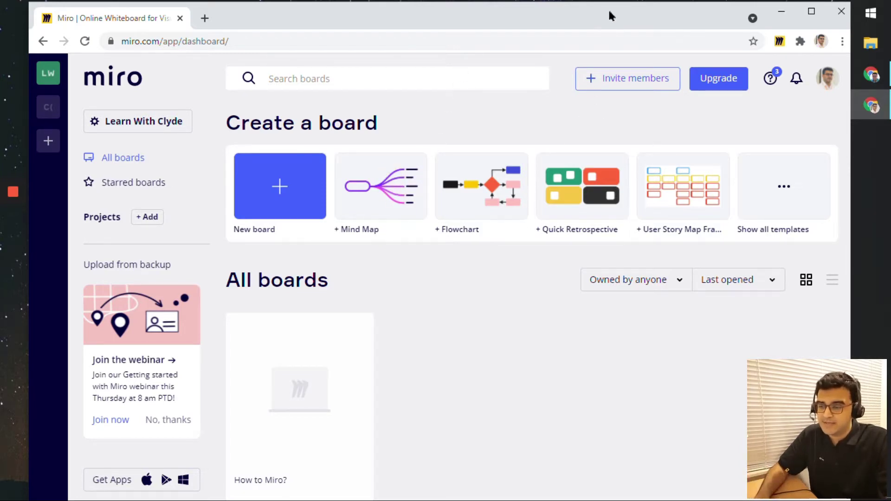
{"action": "left_click_drag", "start_coordinate": [607, 11], "coordinate": [610, 12]}
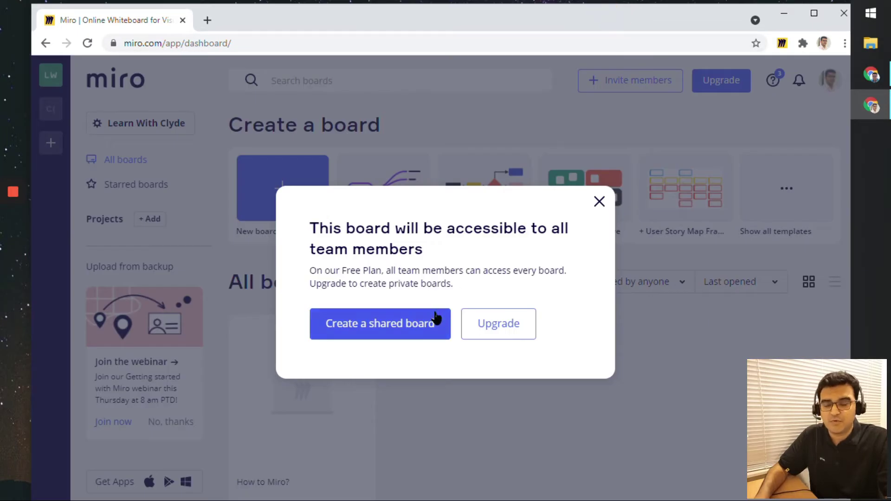
{"action": "left_click", "coordinate": [425, 335]}
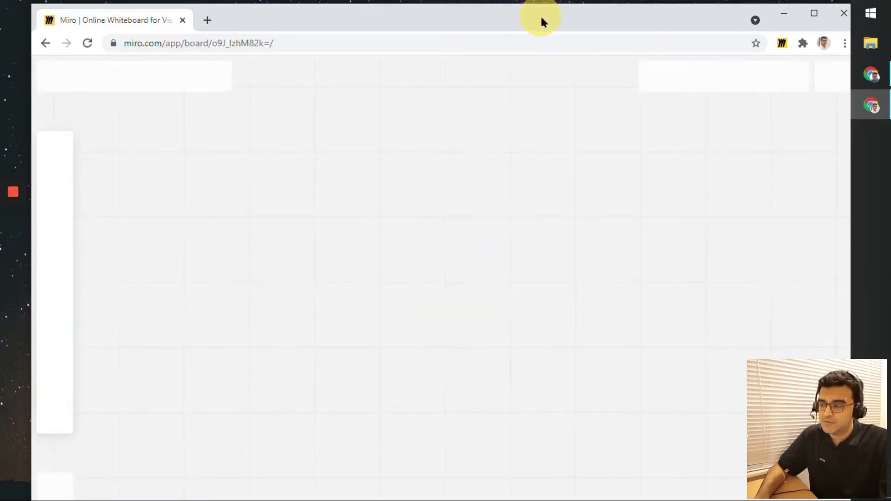
{"action": "left_click_drag", "start_coordinate": [541, 19], "coordinate": [541, 15]}
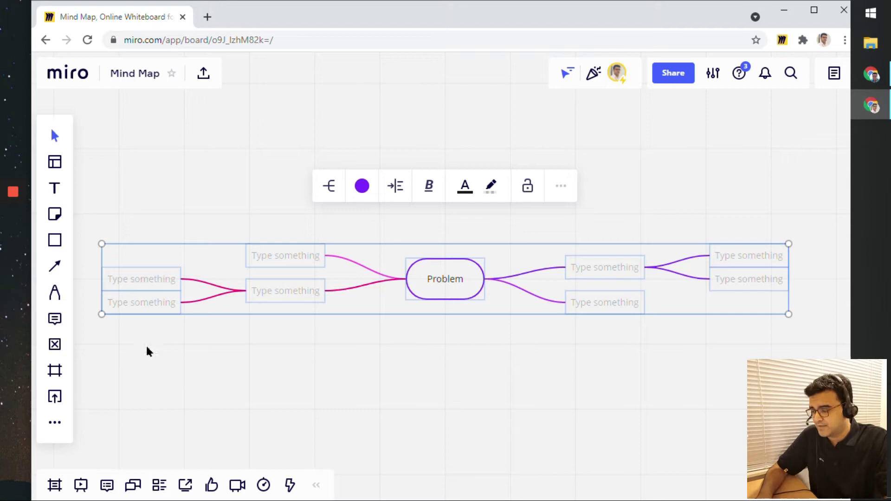
{"action": "left_click", "coordinate": [55, 426]}
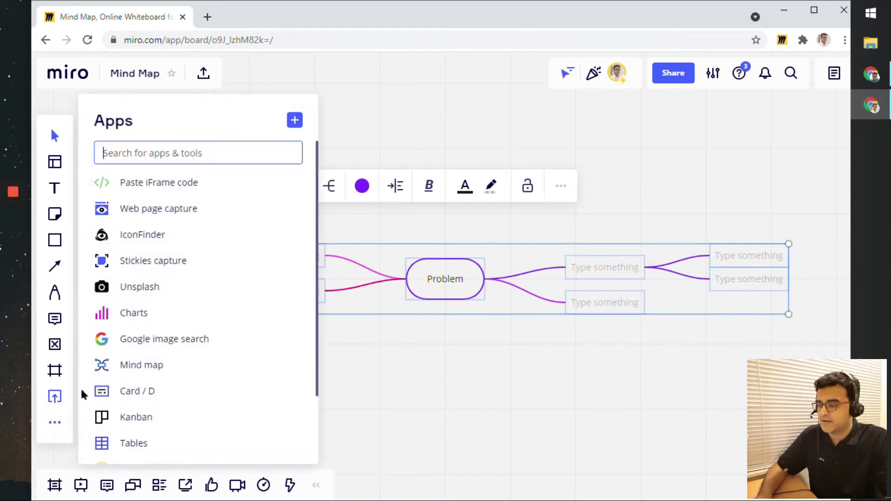
{"action": "type", "text": "mind"}
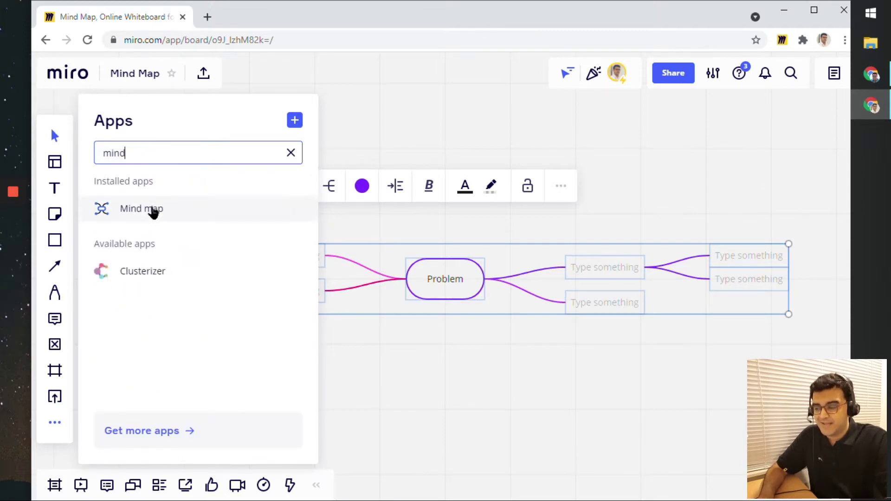
{"action": "left_click", "coordinate": [154, 214]}
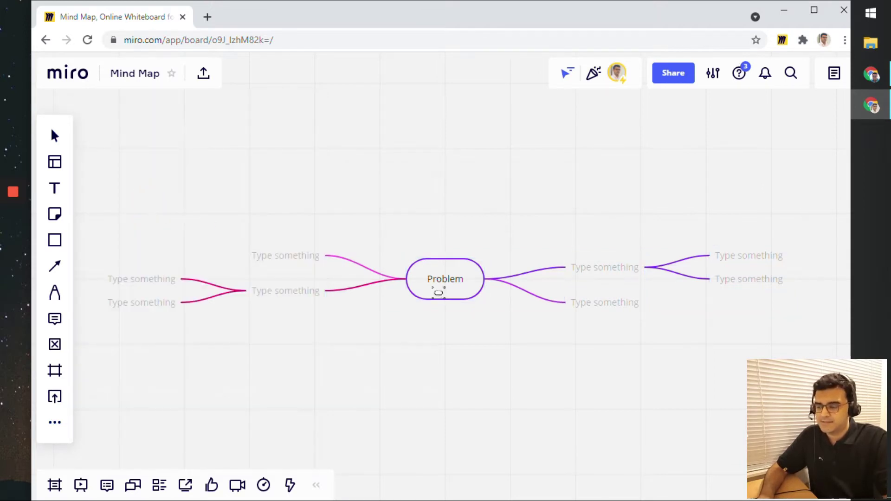
{"action": "scroll", "coordinate": [539, 352], "scroll_direction": "down", "scroll_amount": 4}
{"action": "left_click", "coordinate": [500, 158]}
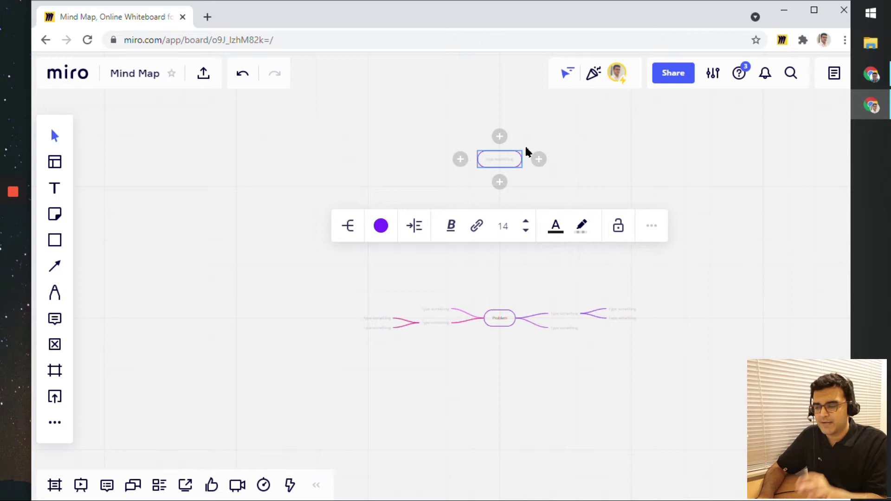
{"action": "type", "text": "Hello wo"}
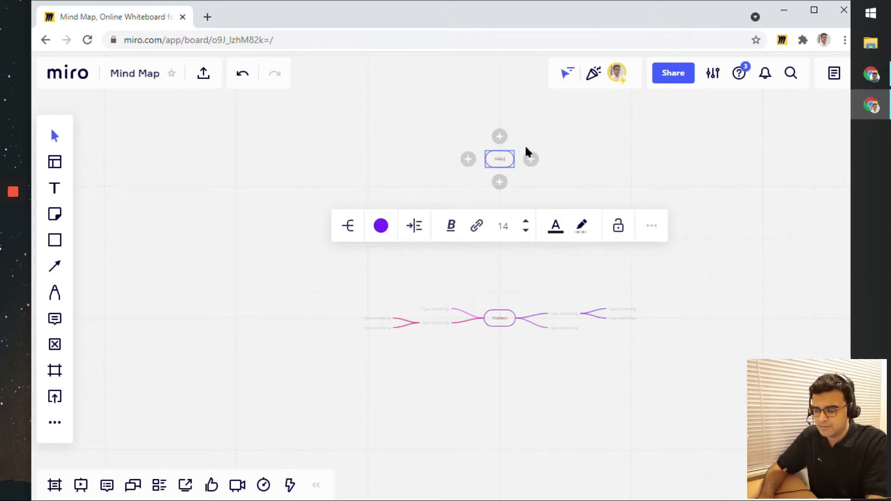
{"action": "type", "text": "rld"}
{"action": "left_click", "coordinate": [524, 144]}
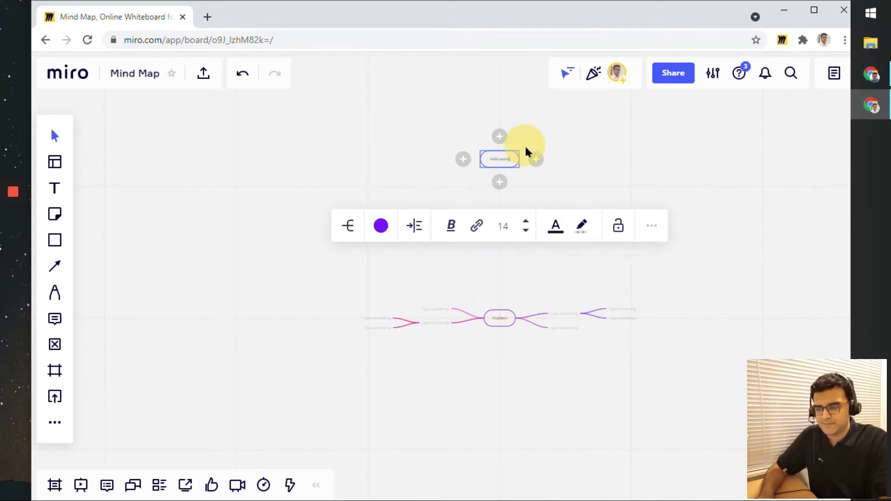
{"action": "scroll", "coordinate": [525, 144], "scroll_direction": "up", "scroll_amount": 3}
{"action": "scroll", "coordinate": [521, 145], "scroll_direction": "down", "scroll_amount": 3}
{"action": "left_click_drag", "start_coordinate": [583, 294], "coordinate": [549, 173]}
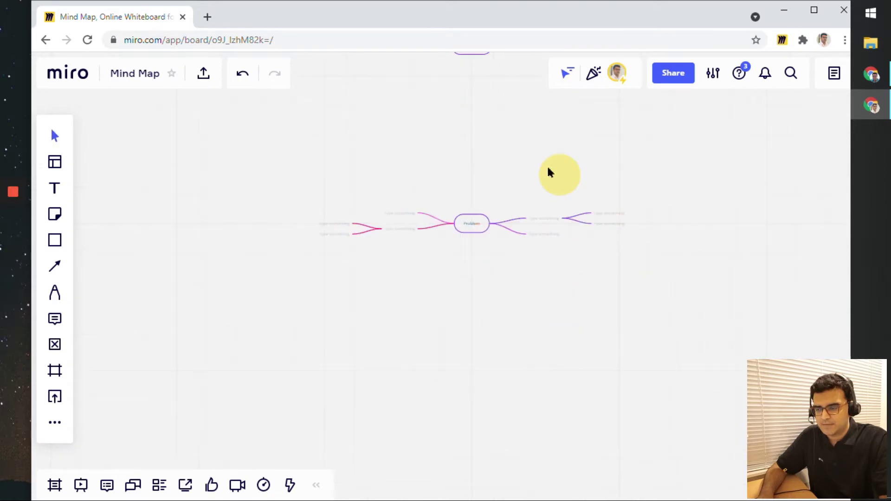
{"action": "left_click_drag", "start_coordinate": [574, 212], "coordinate": [431, 105]}
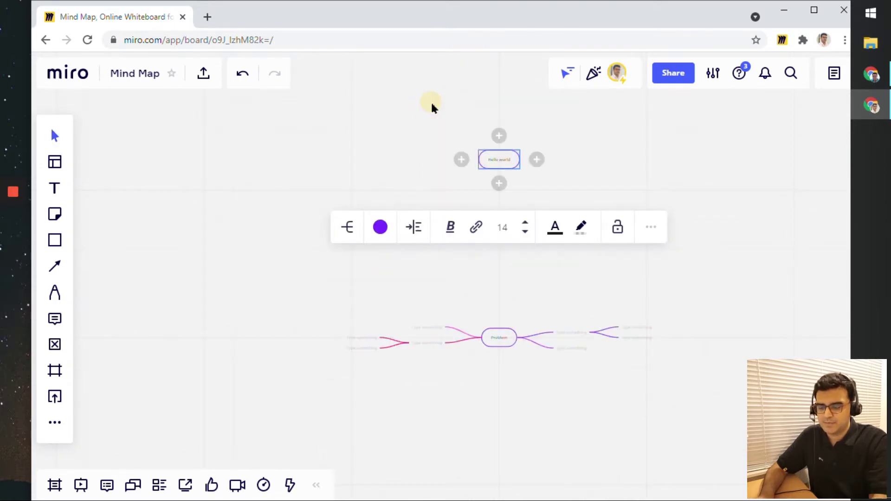
{"action": "key", "text": "Delete"}
Step: Label the upper-right branch 'efefef' and the lower-right branch 'efef'
{"action": "scroll", "coordinate": [492, 353], "scroll_direction": "up", "scroll_amount": 5}
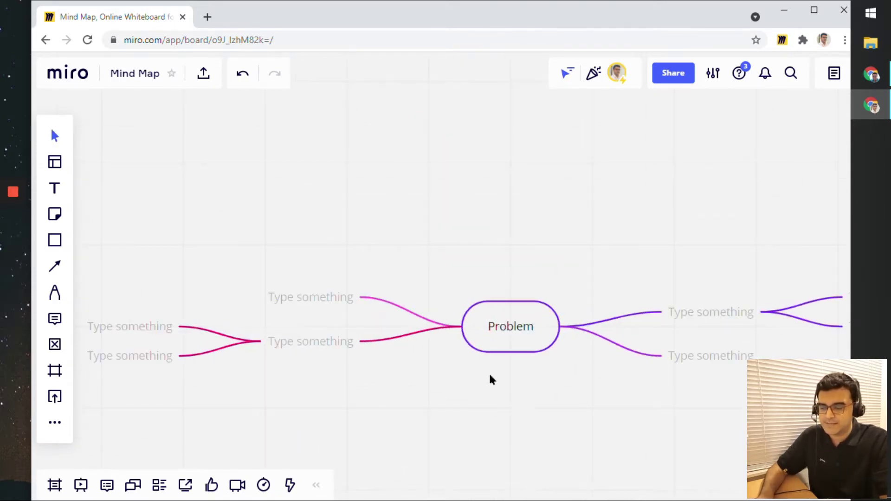
{"action": "left_click_drag", "start_coordinate": [483, 370], "coordinate": [416, 320]}
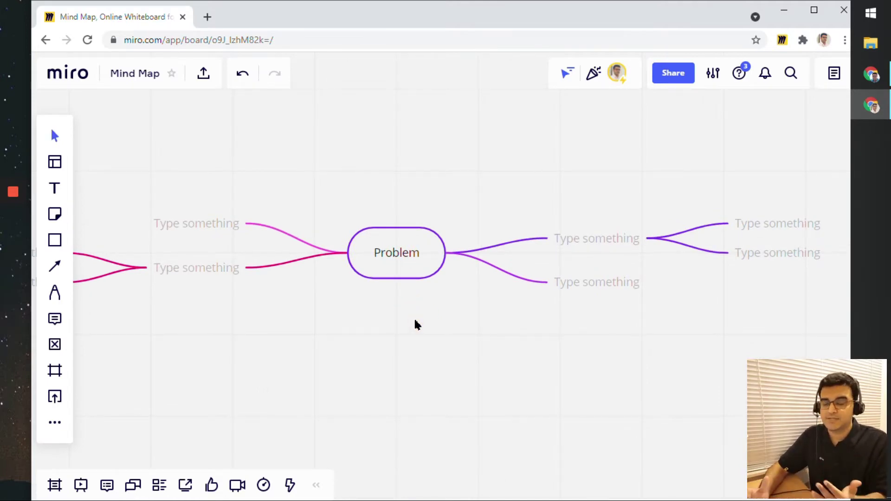
{"action": "double_click", "coordinate": [392, 253]}
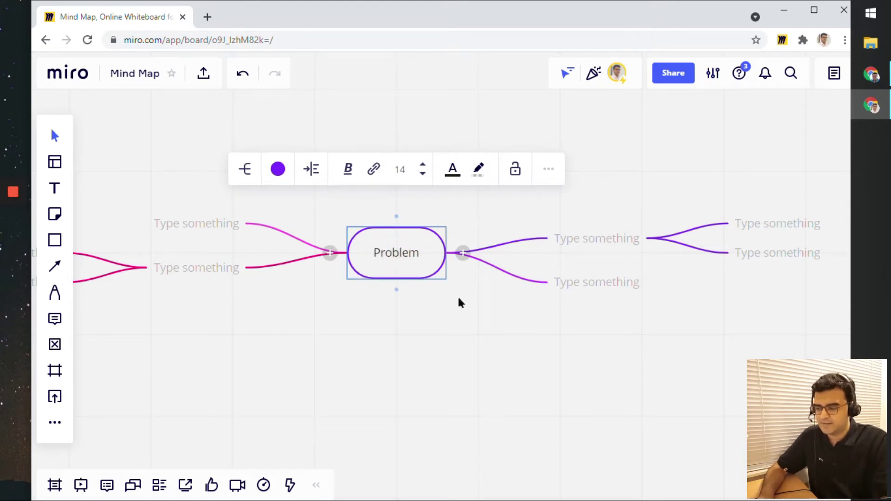
{"action": "left_click", "coordinate": [431, 328]}
{"action": "left_click_drag", "start_coordinate": [545, 332], "coordinate": [464, 325]}
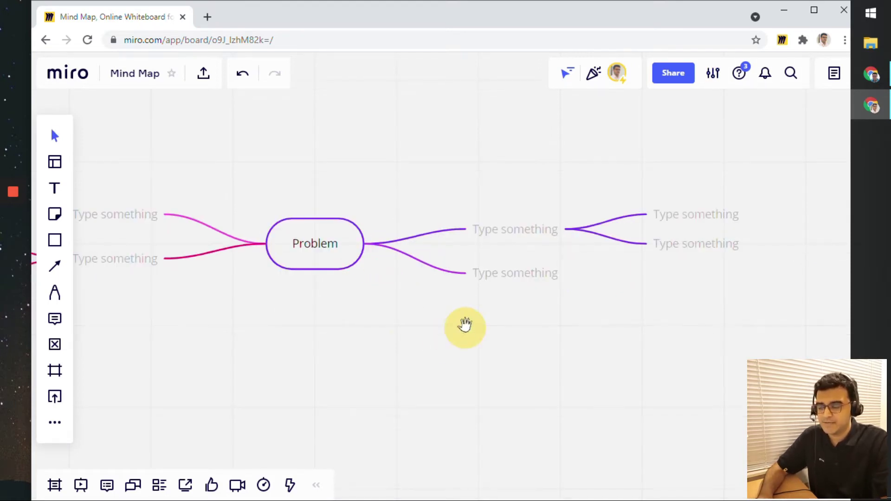
{"action": "left_click", "coordinate": [510, 232]}
{"action": "type", "text": "efefef"}
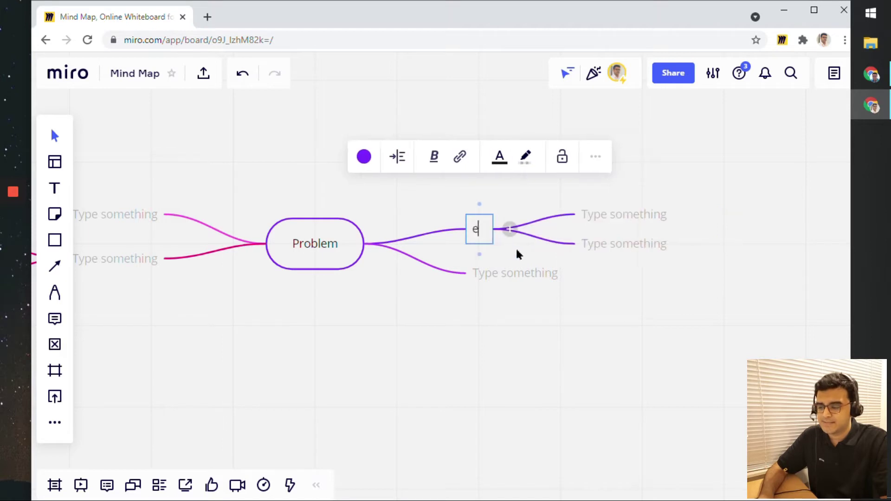
{"action": "left_click", "coordinate": [516, 272]}
{"action": "type", "text": "efef"}
Step: Drag efef lower and efefef, with its children, higher to widen the gap
{"action": "left_click", "coordinate": [513, 340]}
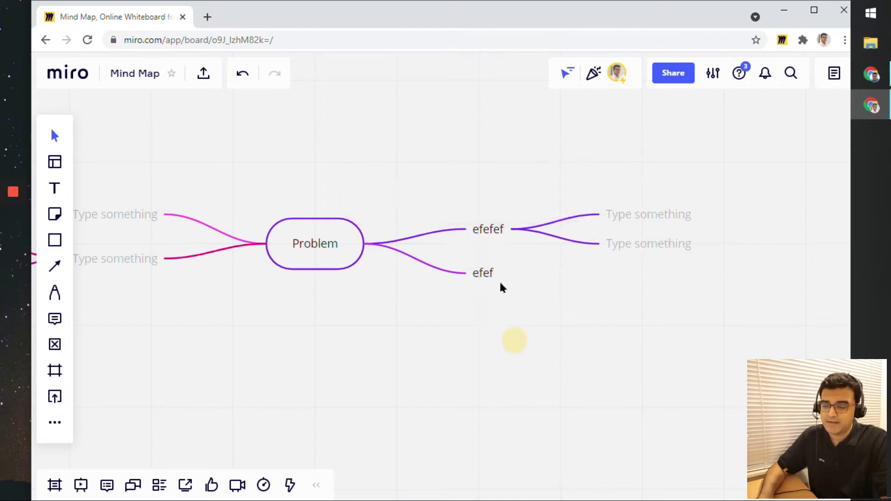
{"action": "left_click_drag", "start_coordinate": [499, 286], "coordinate": [500, 311]}
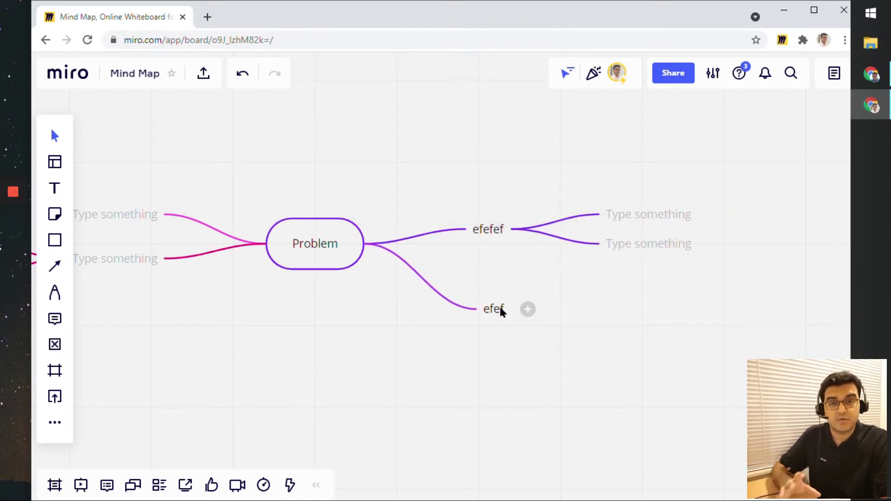
{"action": "left_click_drag", "start_coordinate": [487, 230], "coordinate": [491, 149]}
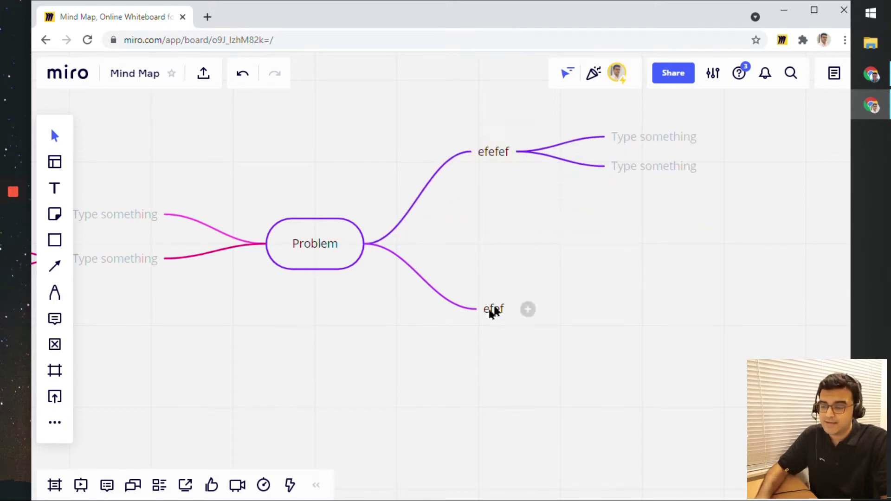
{"action": "left_click_drag", "start_coordinate": [493, 312], "coordinate": [495, 312]}
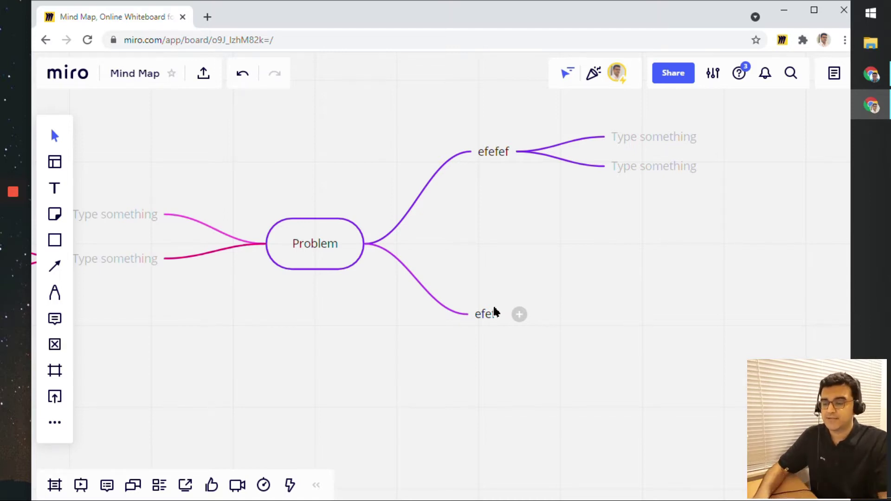
{"action": "scroll", "coordinate": [514, 386], "scroll_direction": "down", "scroll_amount": 3}
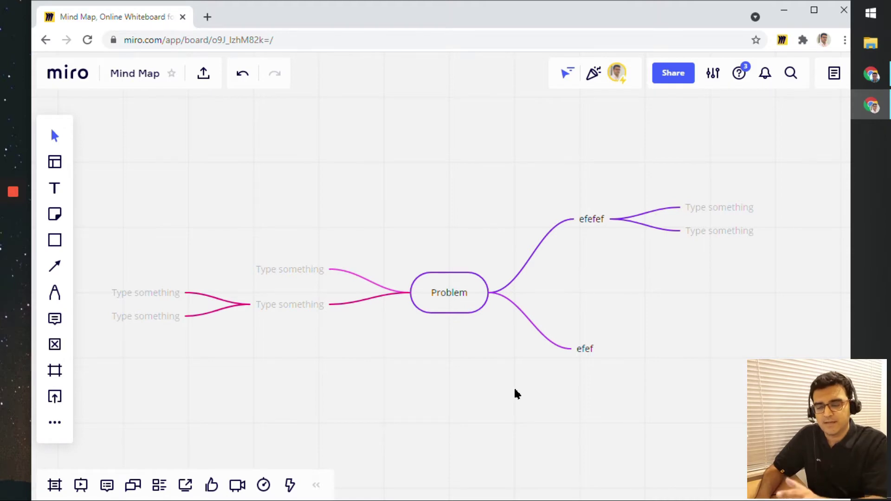
Step: Add a node reading 'create' off Problem and attach it under efef
{"action": "scroll", "coordinate": [515, 389], "scroll_direction": "right", "scroll_amount": 2}
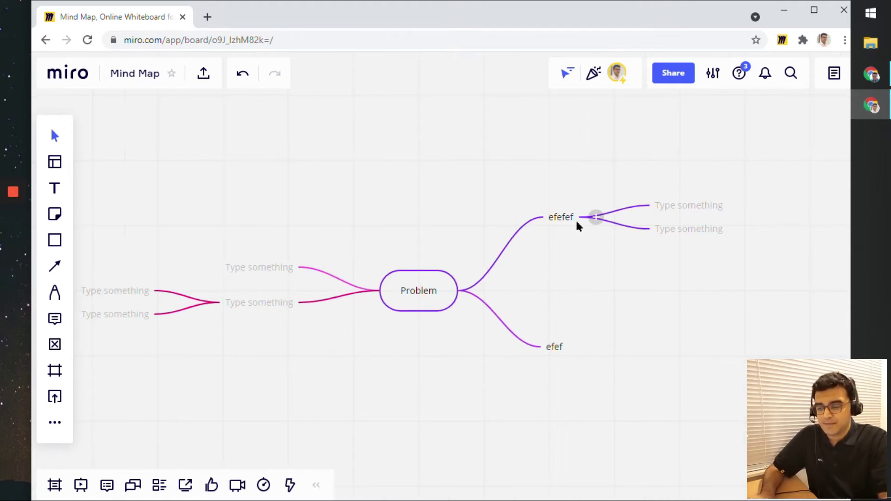
{"action": "left_click_drag", "start_coordinate": [568, 219], "coordinate": [557, 199]}
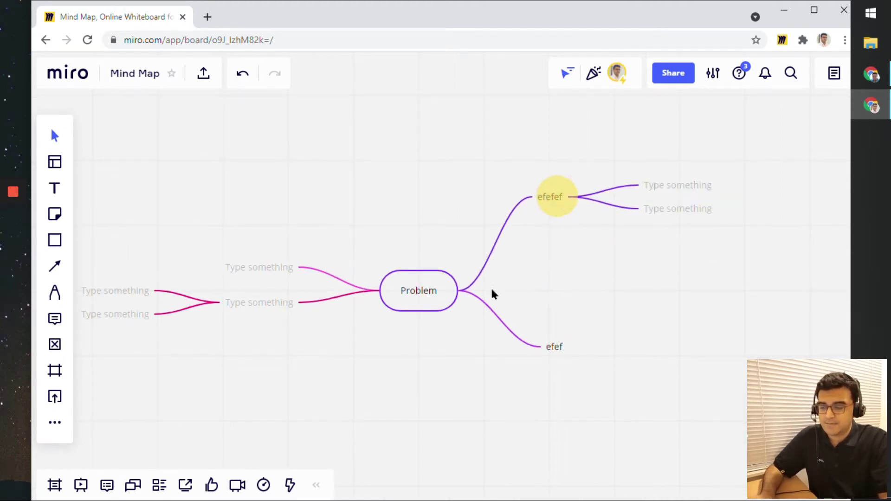
{"action": "left_click", "coordinate": [474, 291]}
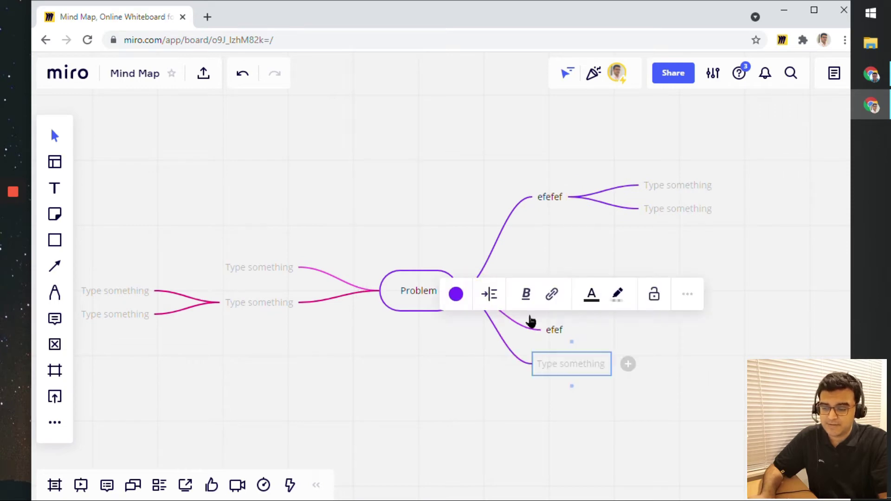
{"action": "type", "text": "create"}
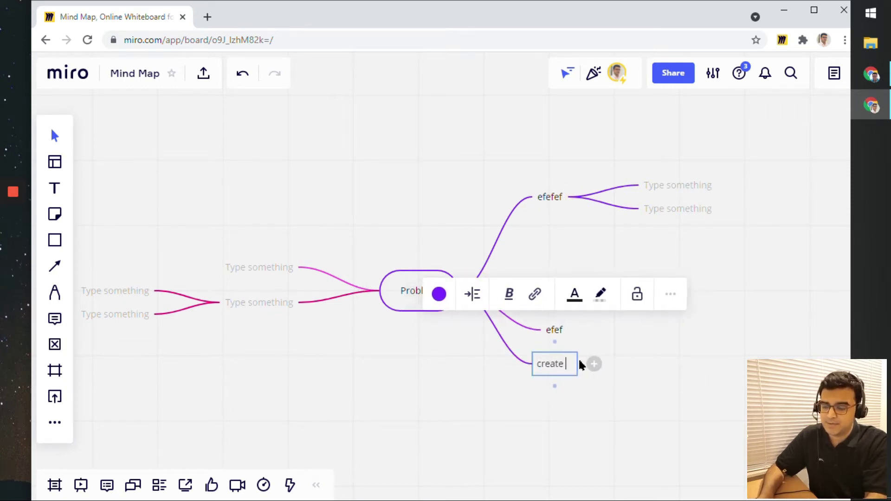
{"action": "key", "text": "Return"}
{"action": "left_click_drag", "start_coordinate": [578, 357], "coordinate": [623, 318]}
Step: Rename efefef's lower empty child to 'wdwd' and move it onto the new third branch
{"action": "left_click", "coordinate": [666, 208]}
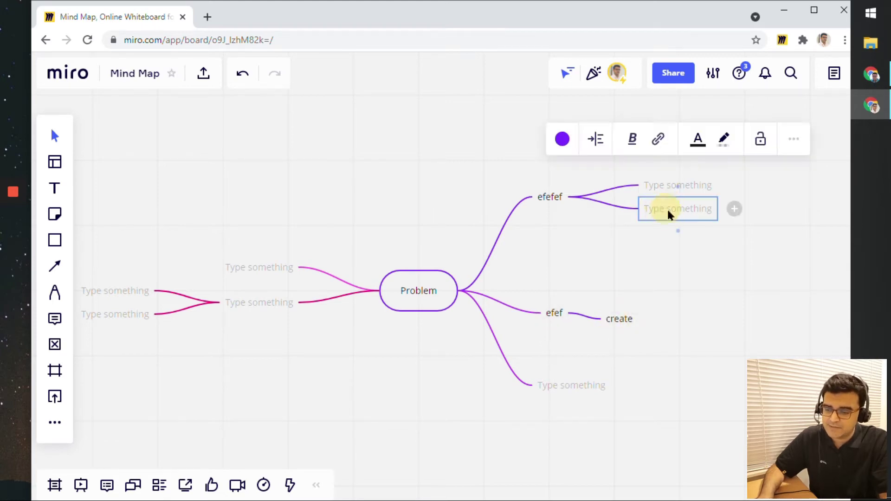
{"action": "type", "text": "wdwd"}
{"action": "left_click", "coordinate": [665, 252]}
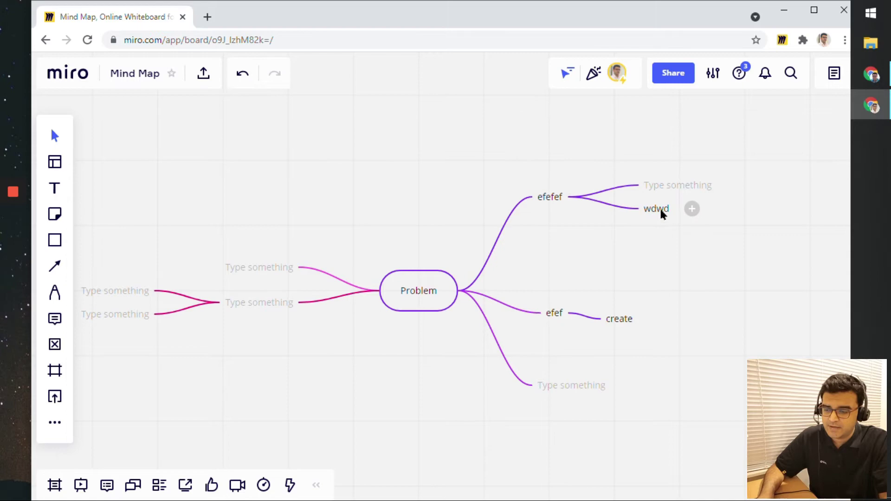
{"action": "left_click_drag", "start_coordinate": [661, 208], "coordinate": [667, 393]}
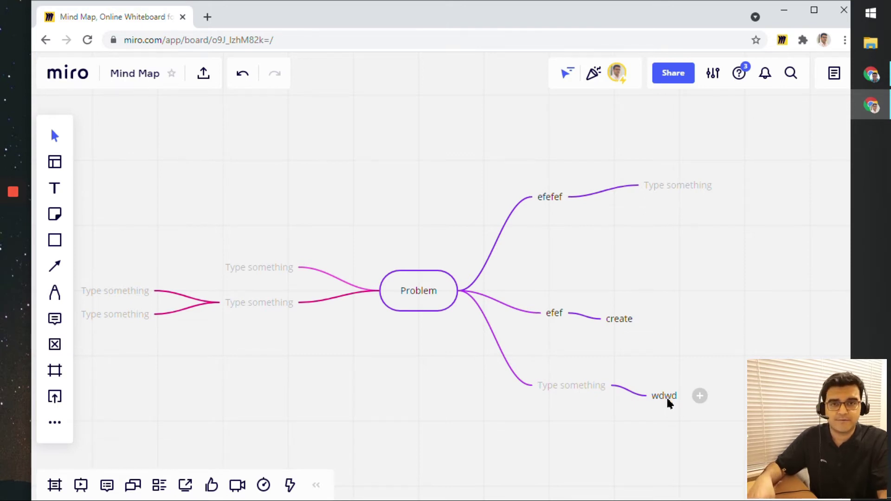
Step: Shift wdwd up beside its parent and label that empty branch 'scsc'
{"action": "left_click", "coordinate": [664, 395]}
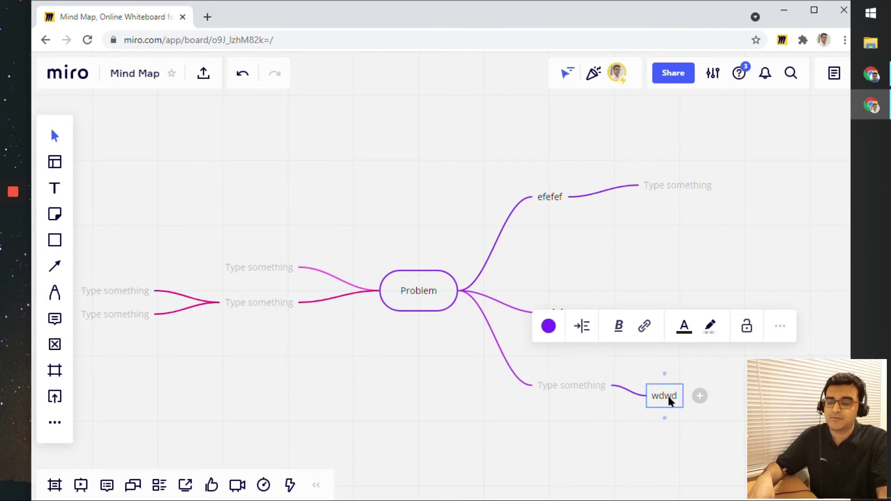
{"action": "left_click_drag", "start_coordinate": [666, 397], "coordinate": [669, 360]}
{"action": "left_click", "coordinate": [575, 383]}
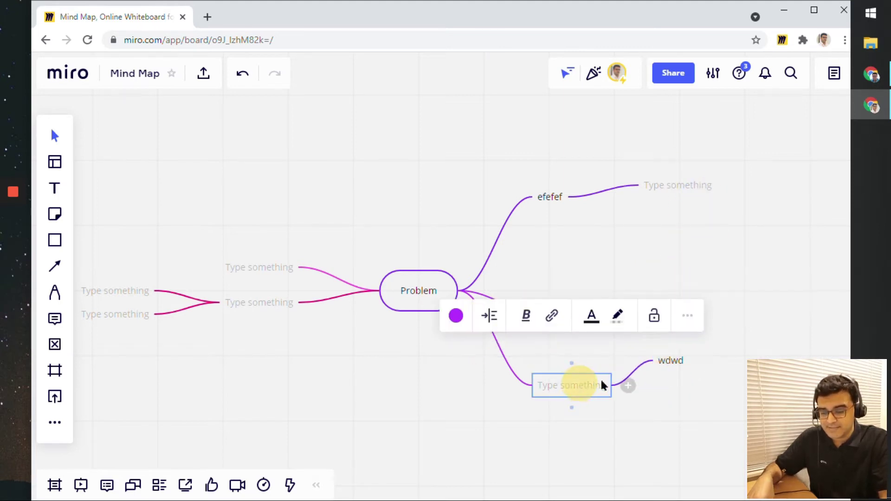
{"action": "left_click", "coordinate": [664, 364]}
{"action": "left_click", "coordinate": [577, 384]}
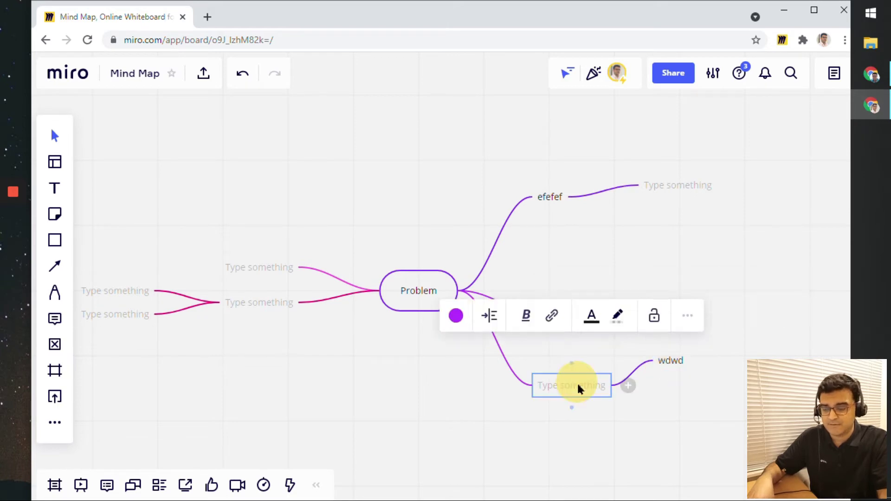
{"action": "type", "text": "scsc"}
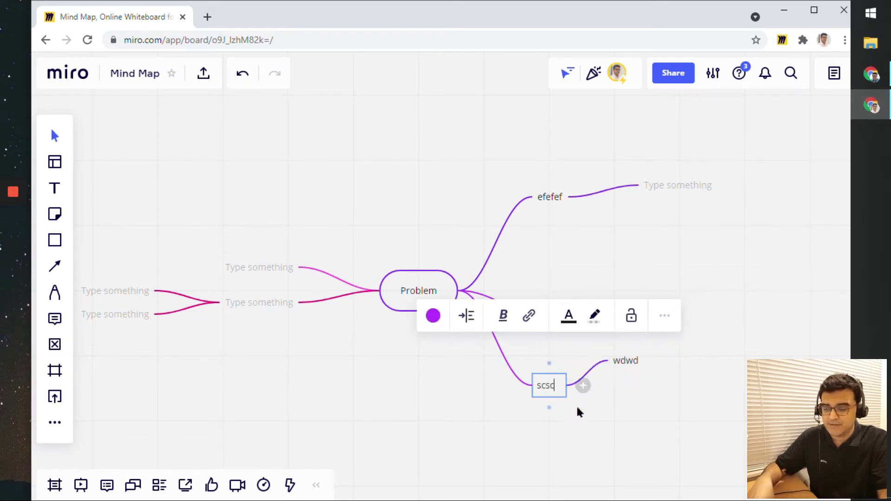
Step: Move scsc with wdwd to Problem's left side and rearrange the left branches and children
{"action": "left_click_drag", "start_coordinate": [545, 388], "coordinate": [288, 357]}
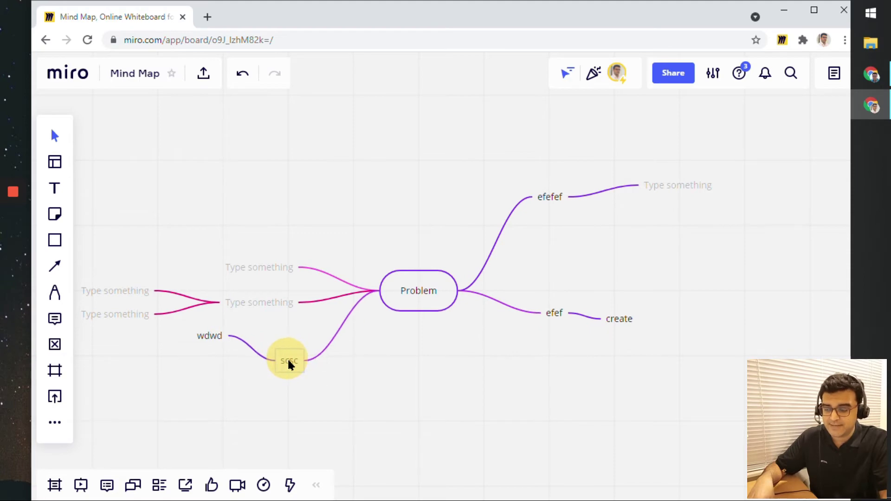
{"action": "left_click", "coordinate": [458, 354]}
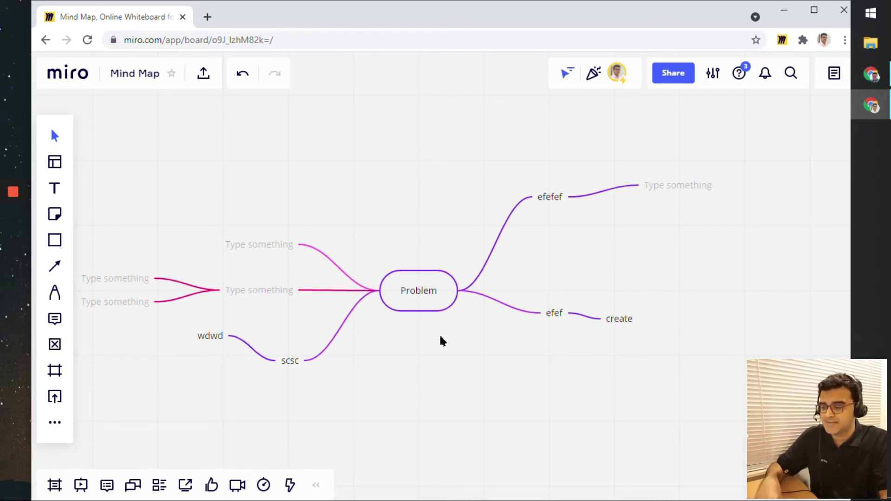
{"action": "left_click_drag", "start_coordinate": [440, 335], "coordinate": [508, 345]}
{"action": "left_click_drag", "start_coordinate": [332, 291], "coordinate": [361, 131]}
{"action": "left_click_drag", "start_coordinate": [228, 150], "coordinate": [242, 239]}
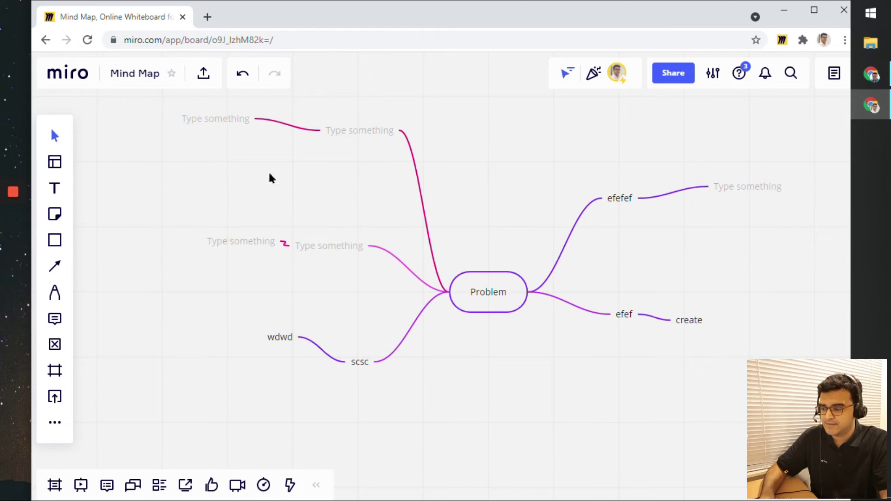
{"action": "left_click_drag", "start_coordinate": [233, 134], "coordinate": [260, 189]}
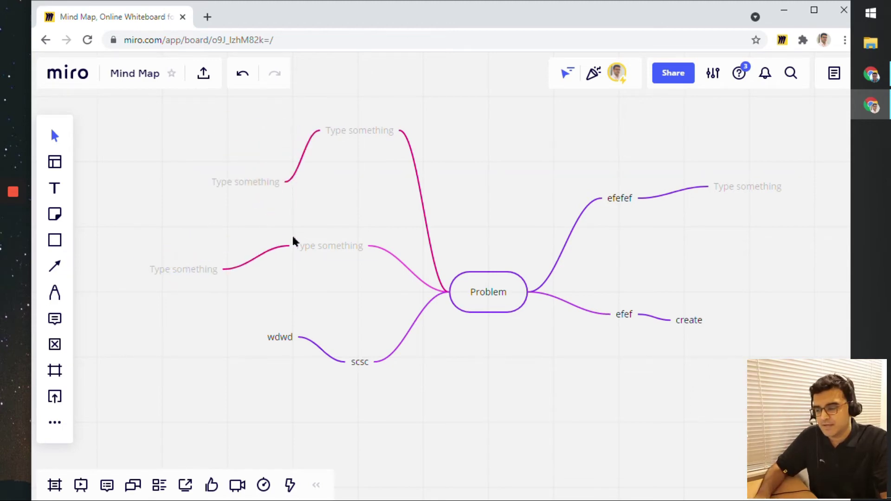
{"action": "mouse_move", "coordinate": [473, 294]}
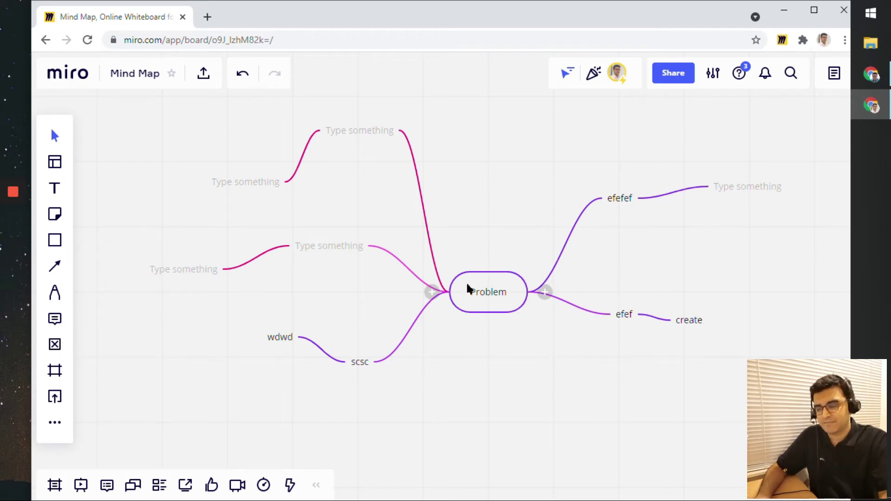
Step: Use align child nodes on Problem to lay every branch out in straight rows
{"action": "left_click", "coordinate": [486, 288]}
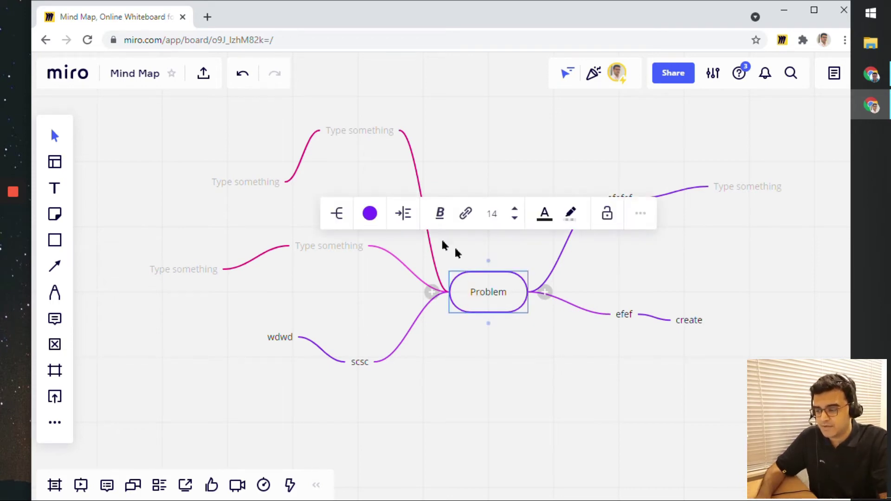
{"action": "left_click", "coordinate": [402, 214]}
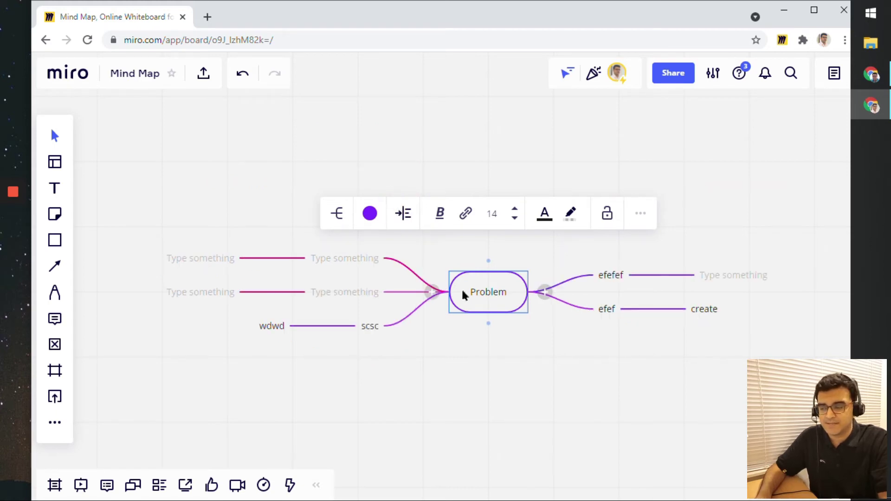
Step: Set the upper-left Type something branch's colour to black, replacing magenta
{"action": "left_click", "coordinate": [492, 382]}
{"action": "left_click_drag", "start_coordinate": [530, 363], "coordinate": [499, 360]}
{"action": "scroll", "coordinate": [489, 362], "scroll_direction": "up", "scroll_amount": 2}
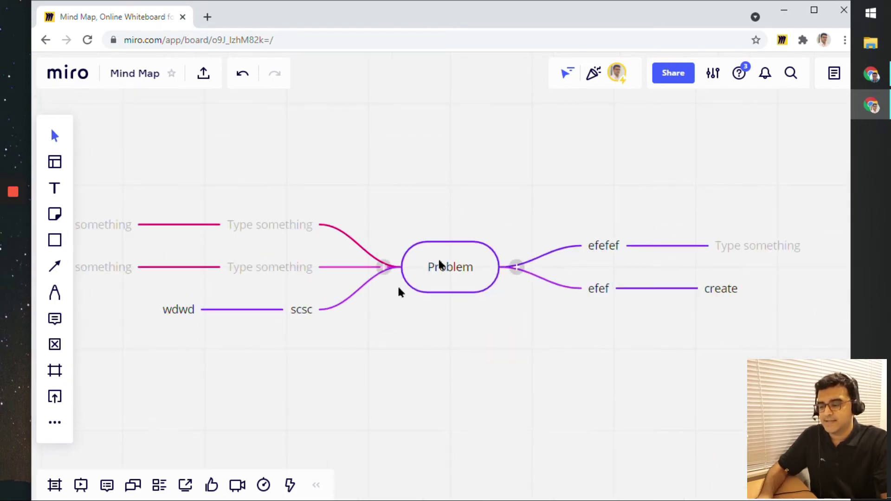
{"action": "left_click", "coordinate": [454, 266]}
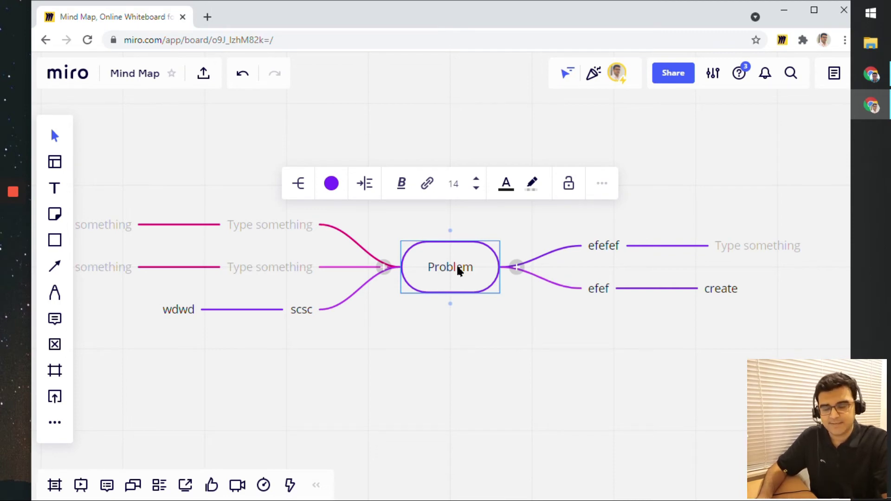
{"action": "left_click", "coordinate": [288, 228]}
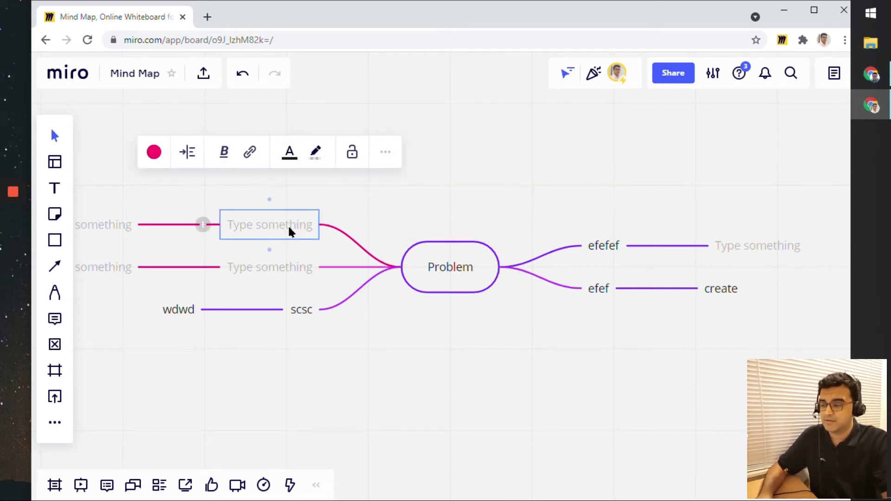
{"action": "left_click", "coordinate": [154, 151]}
{"action": "left_click", "coordinate": [193, 284]}
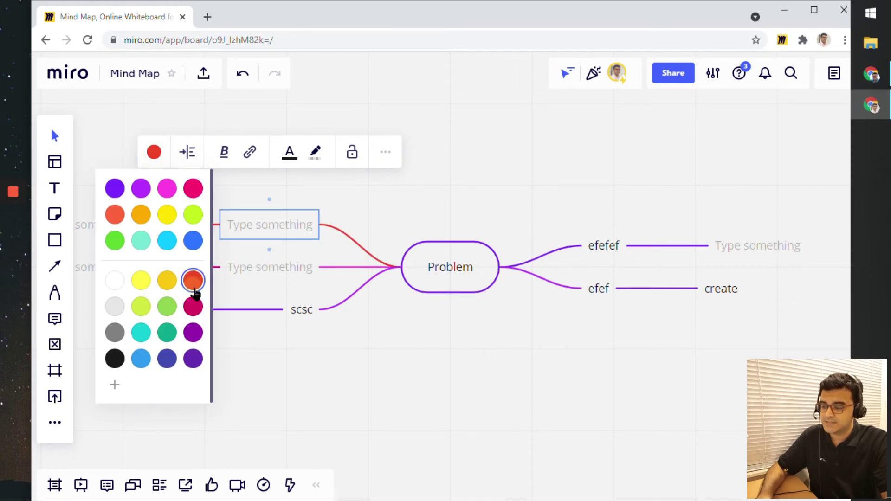
{"action": "left_click", "coordinate": [115, 359]}
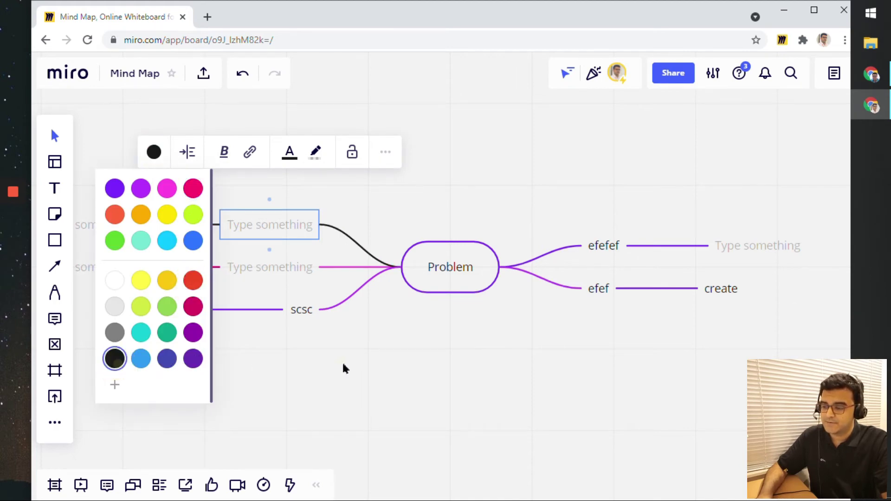
{"action": "left_click", "coordinate": [342, 366]}
{"action": "left_click", "coordinate": [450, 261]}
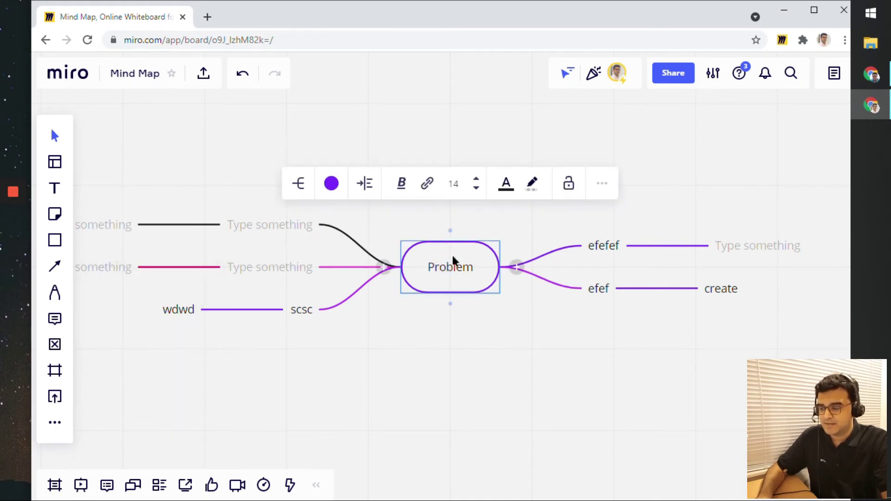
Step: Randomize the branch colours several times, ending with teal, red, yellow, blue and purple branches
{"action": "left_click", "coordinate": [331, 185]}
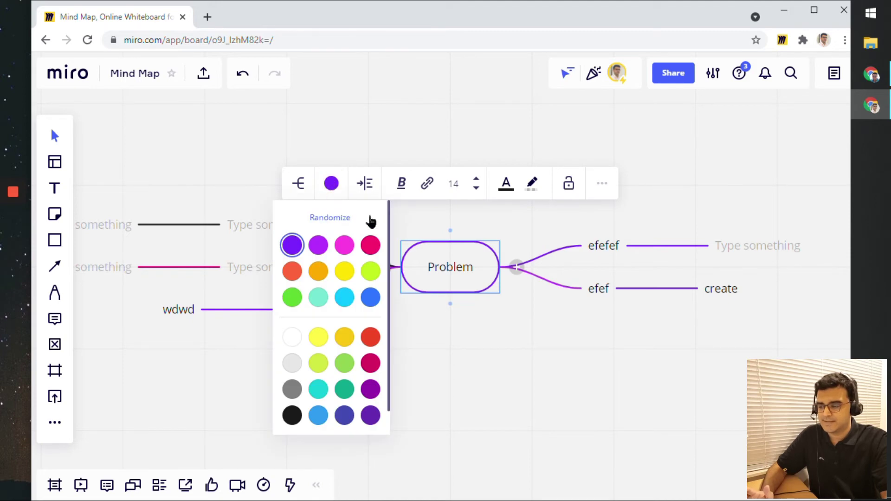
{"action": "left_click", "coordinate": [341, 219]}
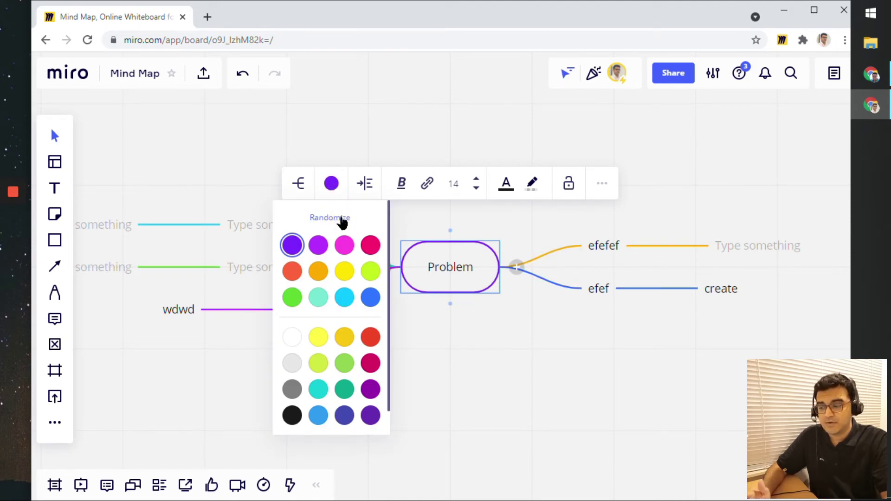
{"action": "left_click", "coordinate": [342, 221]}
{"action": "left_click", "coordinate": [342, 221]}
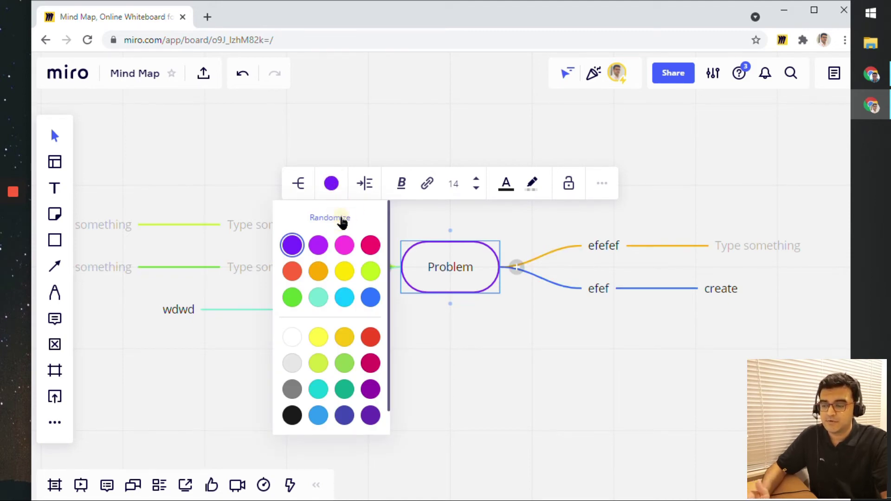
{"action": "left_click", "coordinate": [342, 220]}
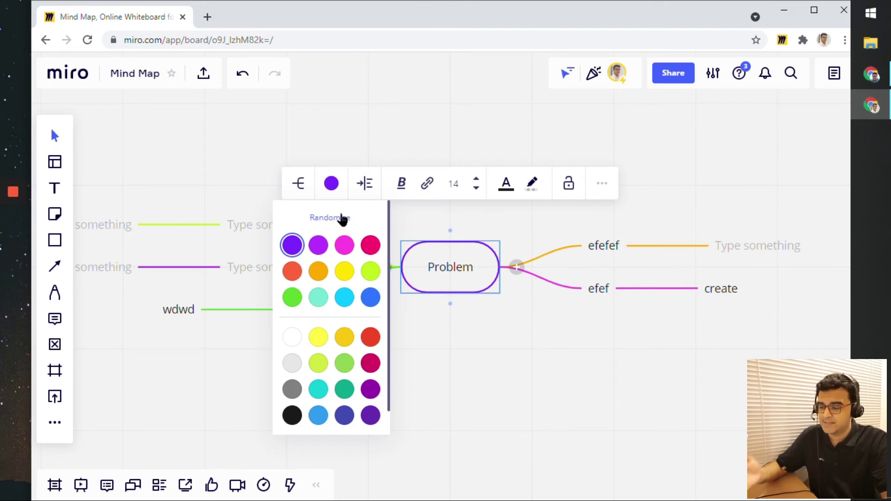
{"action": "left_click", "coordinate": [341, 220]}
{"action": "left_click", "coordinate": [340, 222]}
{"action": "left_click", "coordinate": [497, 315]}
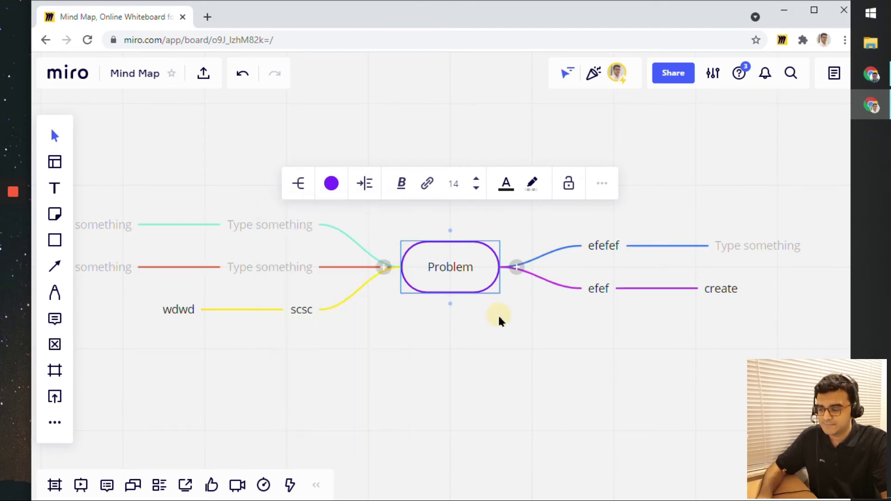
{"action": "left_click", "coordinate": [470, 302]}
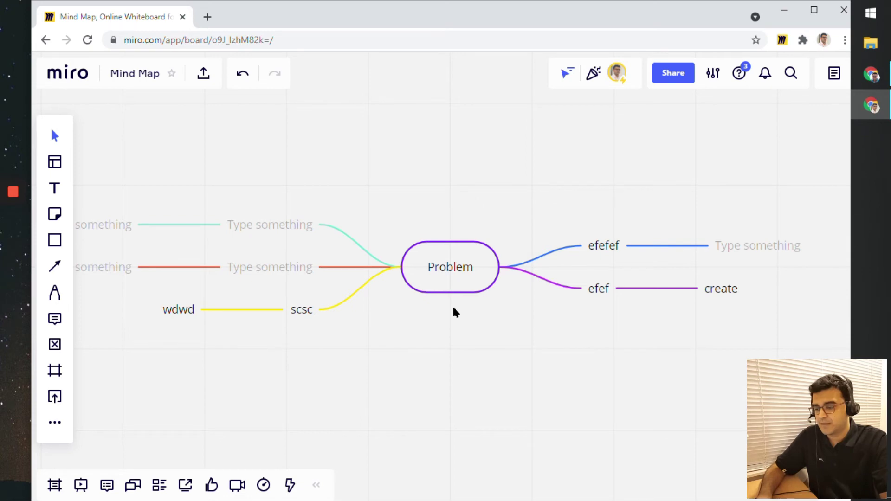
Step: Drag efef further down and efefef further up to spread the right branches apart
{"action": "left_click_drag", "start_coordinate": [466, 344], "coordinate": [461, 314]}
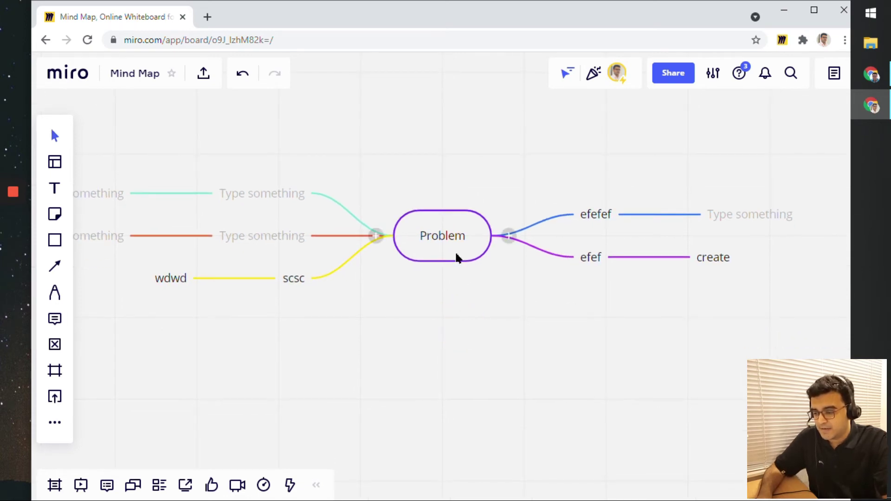
{"action": "left_click_drag", "start_coordinate": [589, 261], "coordinate": [595, 304]}
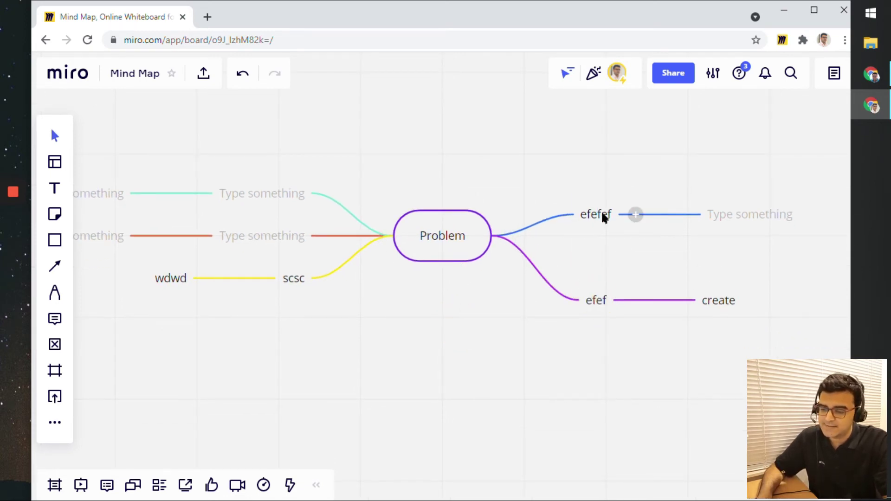
{"action": "left_click_drag", "start_coordinate": [601, 211], "coordinate": [597, 164]}
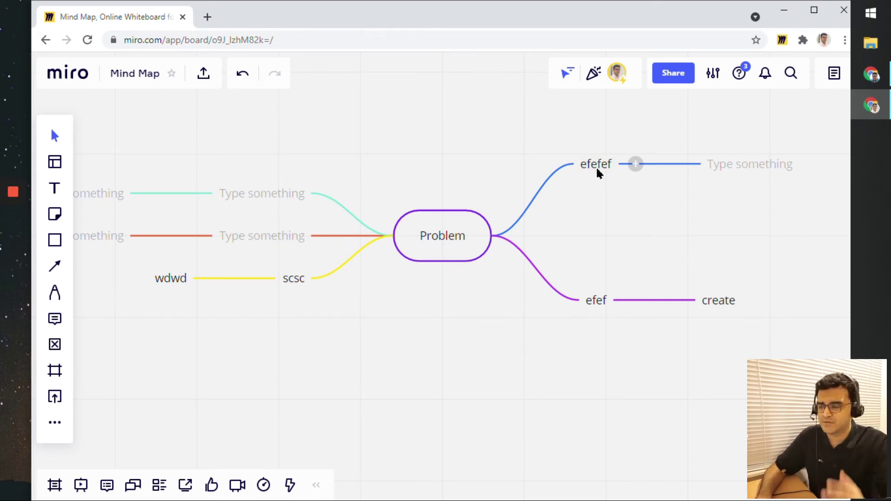
{"action": "left_click", "coordinate": [441, 229]}
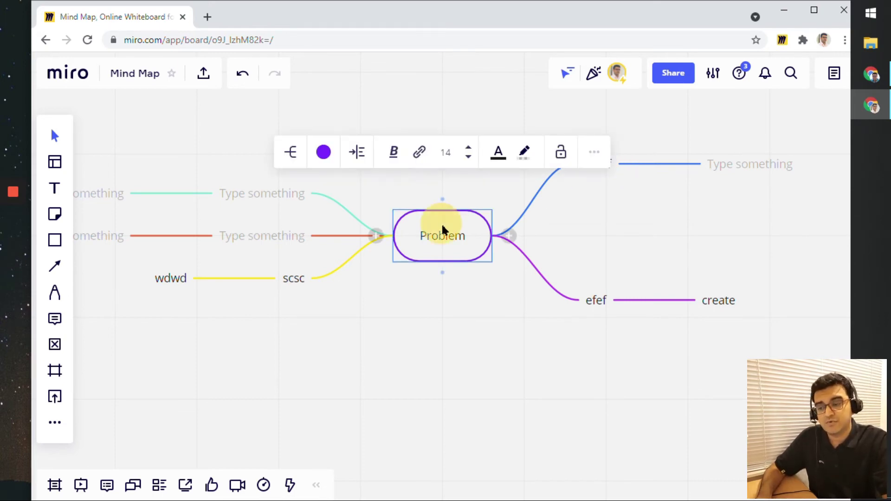
Step: Try elbow connectors, go back to curved lines, and switch the map to a vertical layout
{"action": "left_click", "coordinate": [291, 156]}
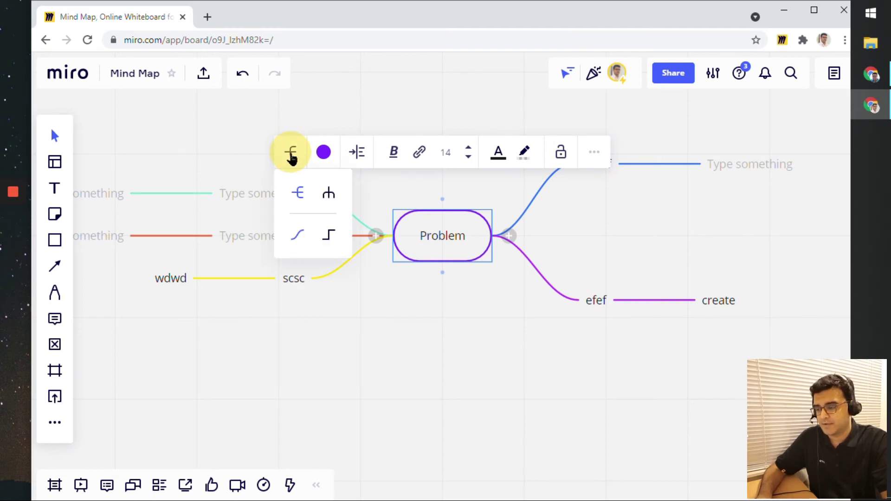
{"action": "left_click", "coordinate": [330, 235]}
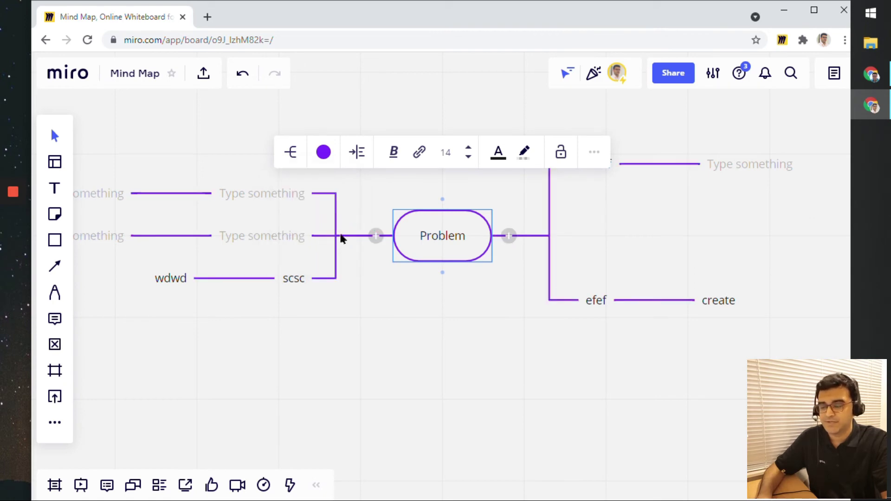
{"action": "left_click", "coordinate": [291, 152]}
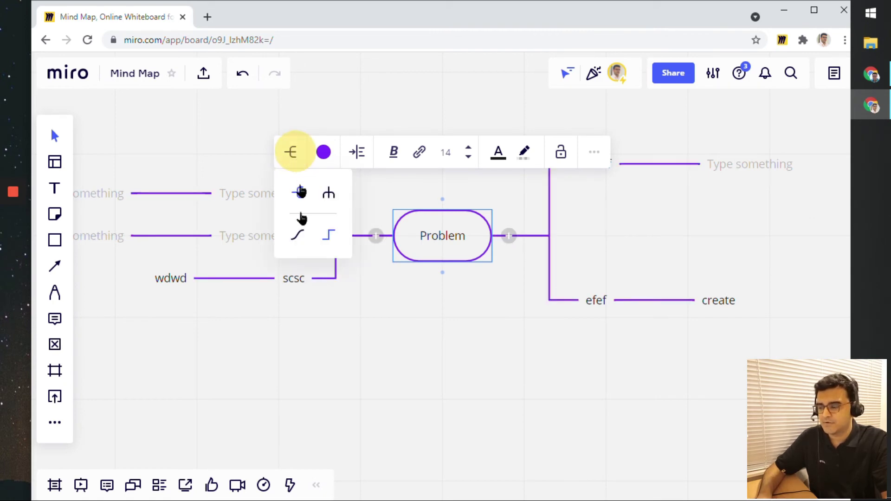
{"action": "left_click", "coordinate": [297, 236]}
{"action": "left_click", "coordinate": [300, 155]}
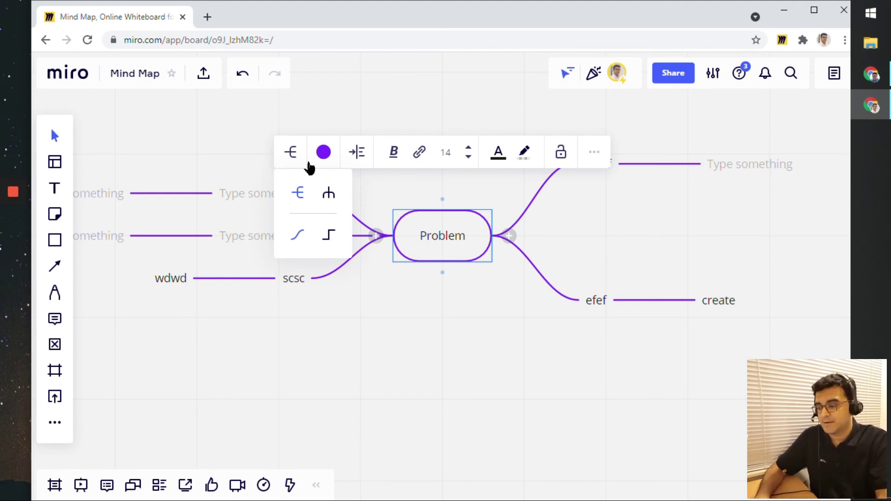
{"action": "left_click", "coordinate": [328, 196]}
Step: Switch the Problem mind map back to the horizontal layout
{"action": "scroll", "coordinate": [300, 360], "scroll_direction": "down", "scroll_amount": 3}
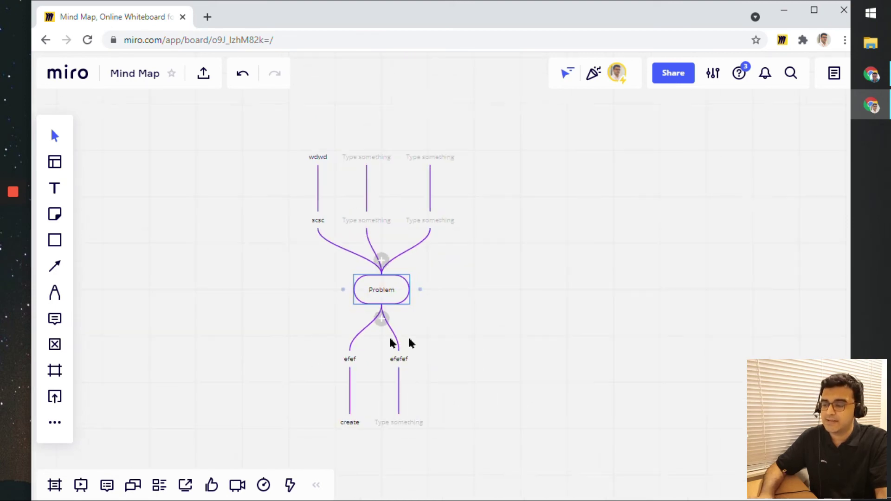
{"action": "left_click", "coordinate": [374, 297]}
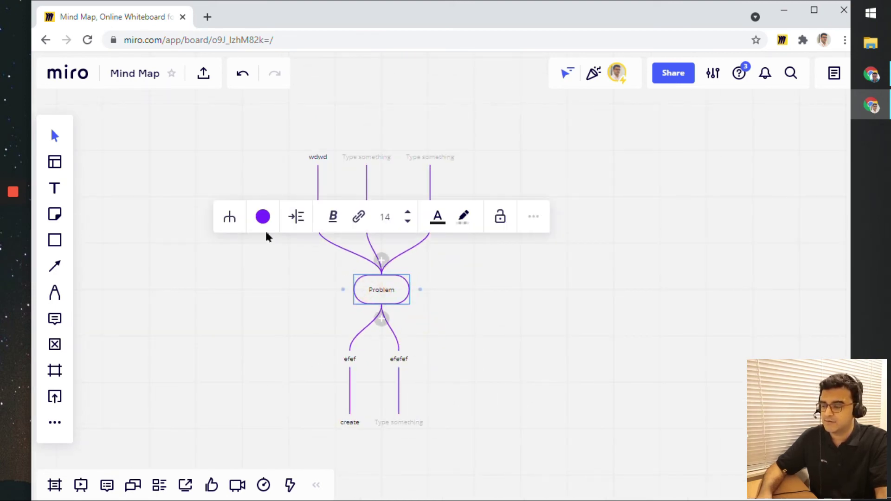
{"action": "left_click", "coordinate": [230, 217]}
{"action": "left_click", "coordinate": [237, 255]}
Step: Add an empty node after create and reselect Problem
{"action": "left_click", "coordinate": [565, 300]}
{"action": "scroll", "coordinate": [465, 380], "scroll_direction": "up", "scroll_amount": 3}
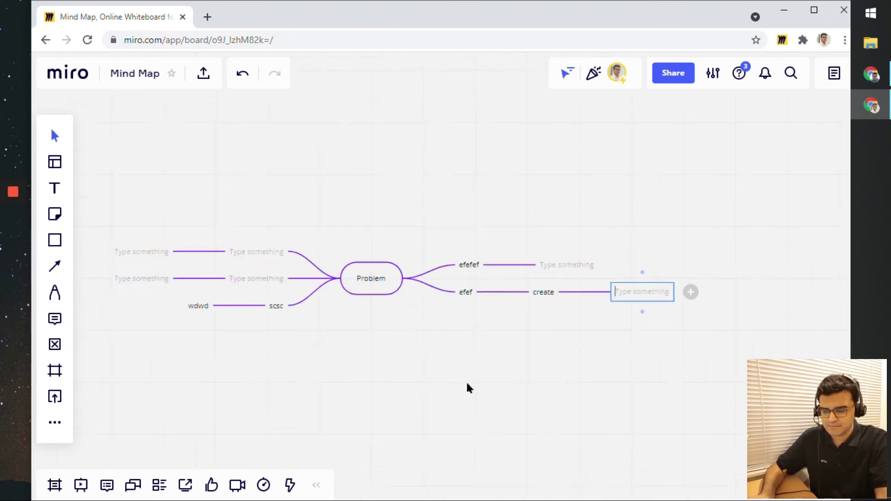
{"action": "left_click_drag", "start_coordinate": [464, 344], "coordinate": [494, 324]}
{"action": "left_click", "coordinate": [457, 251]}
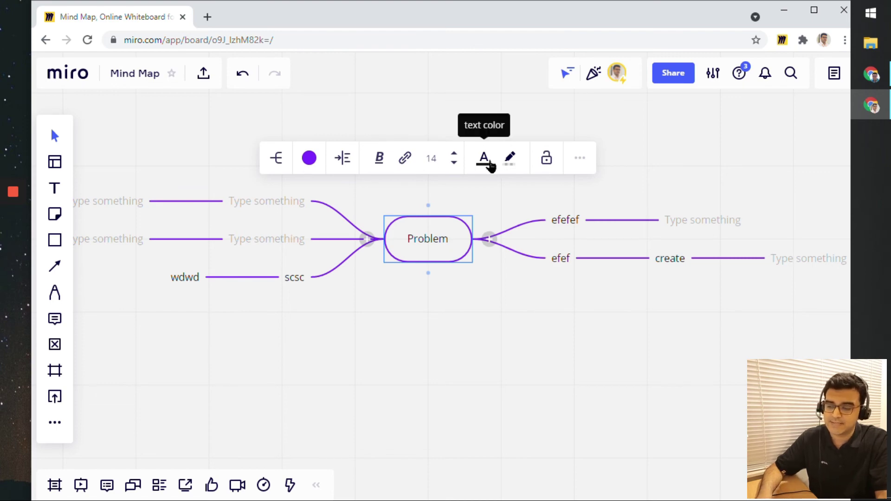
Step: Give the central 'Problem' label a yellow text highlight, then deselect it and pan the board
{"action": "left_click", "coordinate": [509, 156]}
{"action": "left_click", "coordinate": [520, 194]}
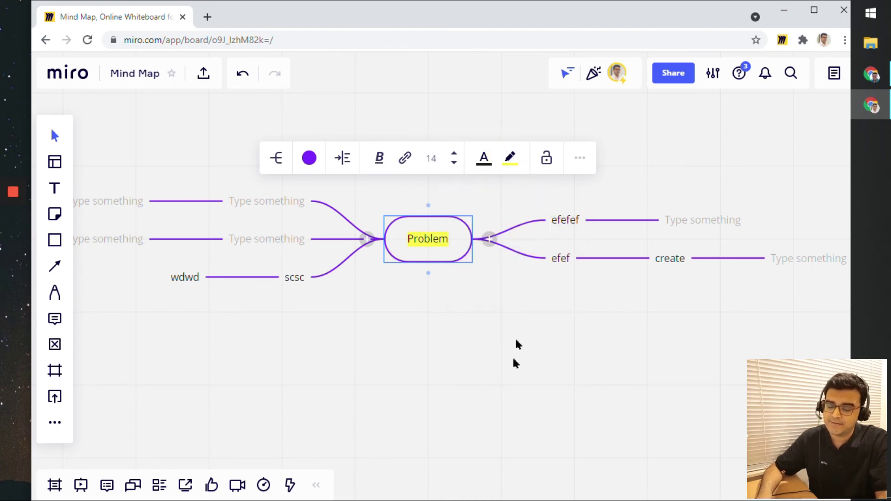
{"action": "left_click", "coordinate": [527, 290]}
{"action": "scroll", "coordinate": [524, 306], "scroll_direction": "down", "scroll_amount": 2}
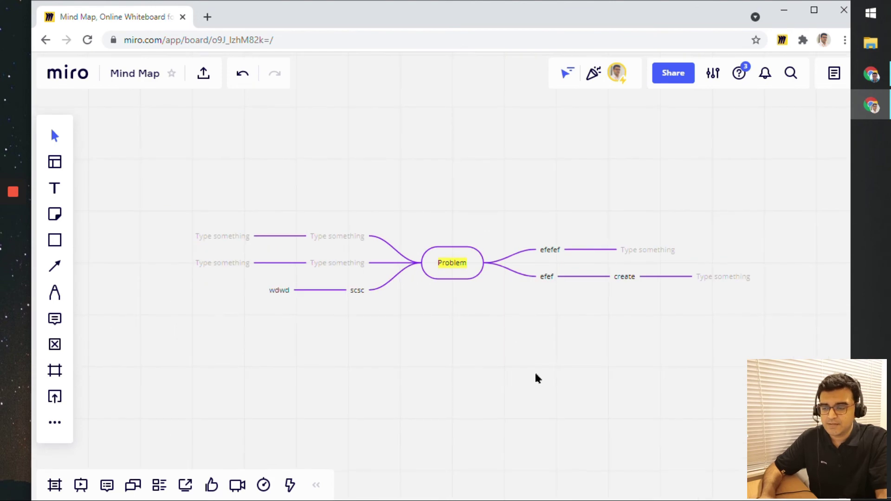
{"action": "left_click_drag", "start_coordinate": [537, 378], "coordinate": [502, 370]}
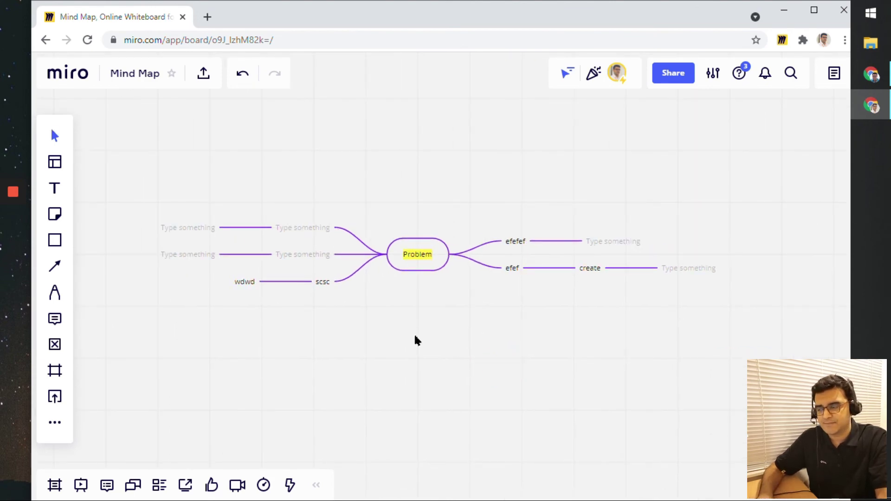
{"action": "left_click_drag", "start_coordinate": [413, 332], "coordinate": [457, 345]}
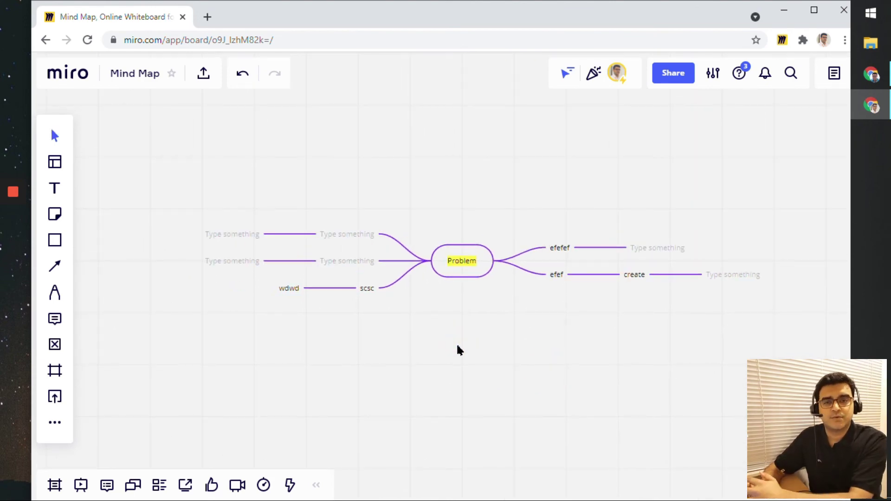